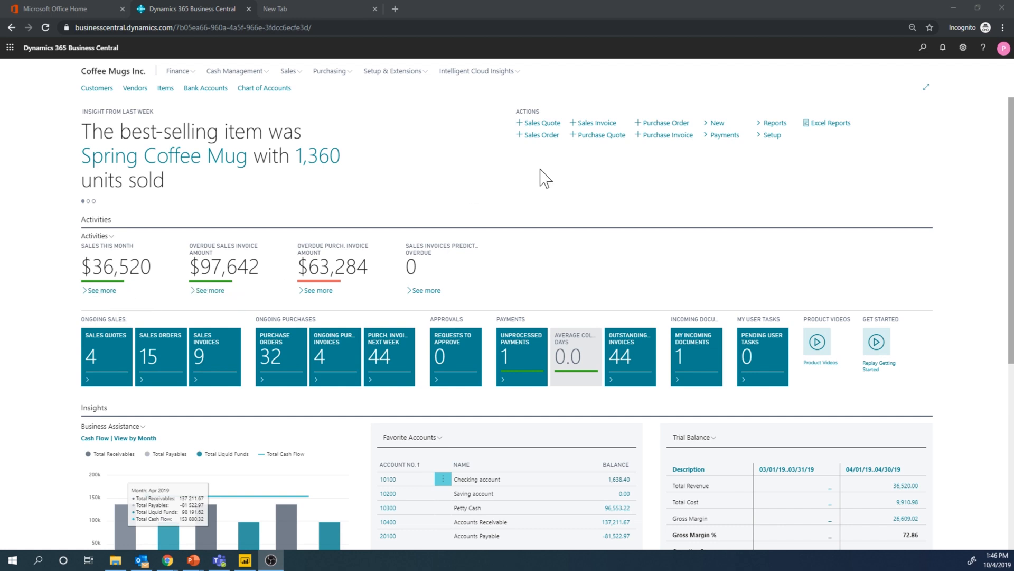
Step: Find the NORTH location via search and confirm its Adjustment Bin Code is ADJ
{"action": "left_click", "coordinate": [922, 47]}
{"action": "type", "text": "location"}
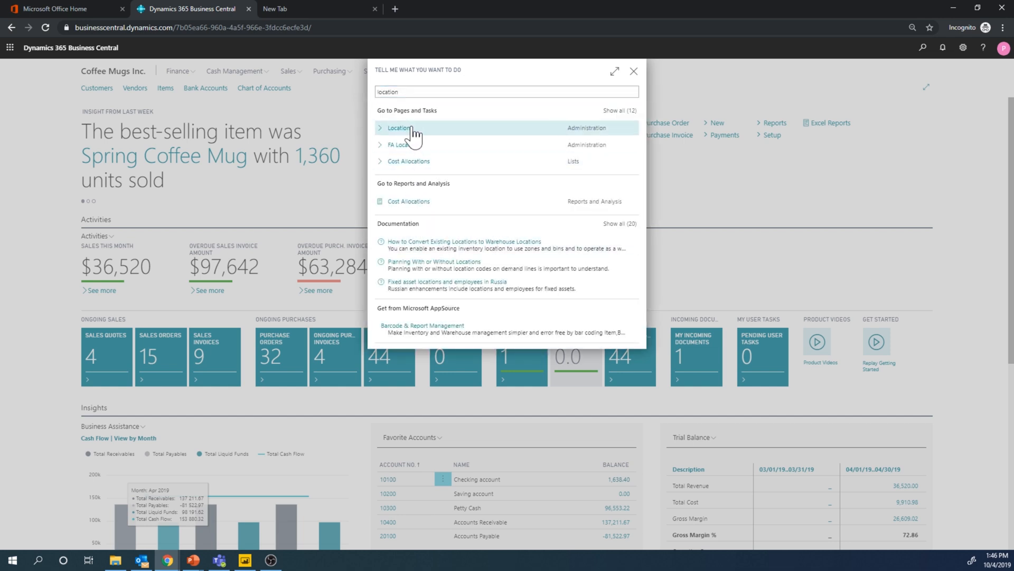
{"action": "left_click", "coordinate": [415, 135]}
{"action": "left_click", "coordinate": [343, 165]}
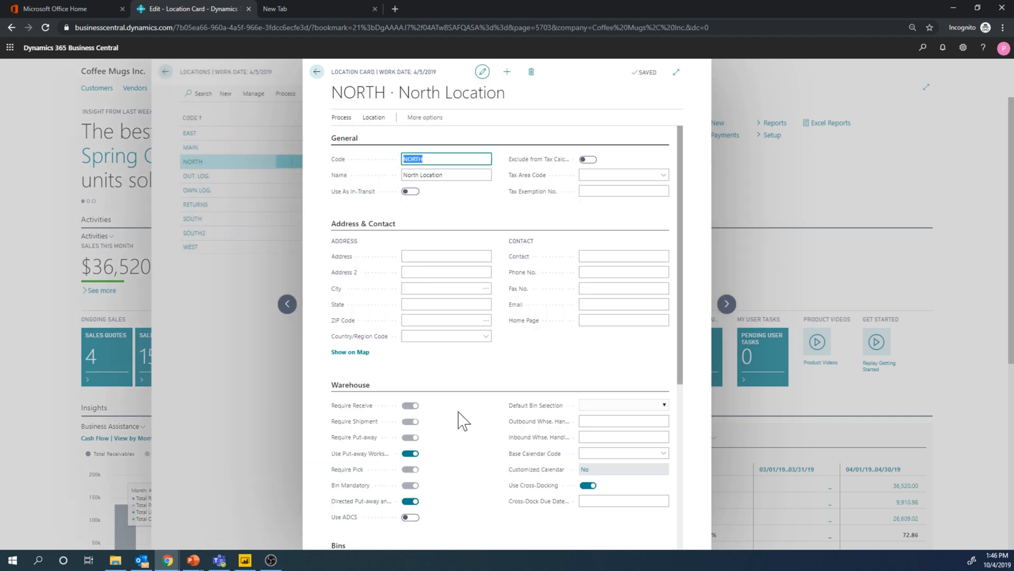
{"action": "scroll", "coordinate": [470, 417], "scroll_direction": "down", "scroll_amount": 3}
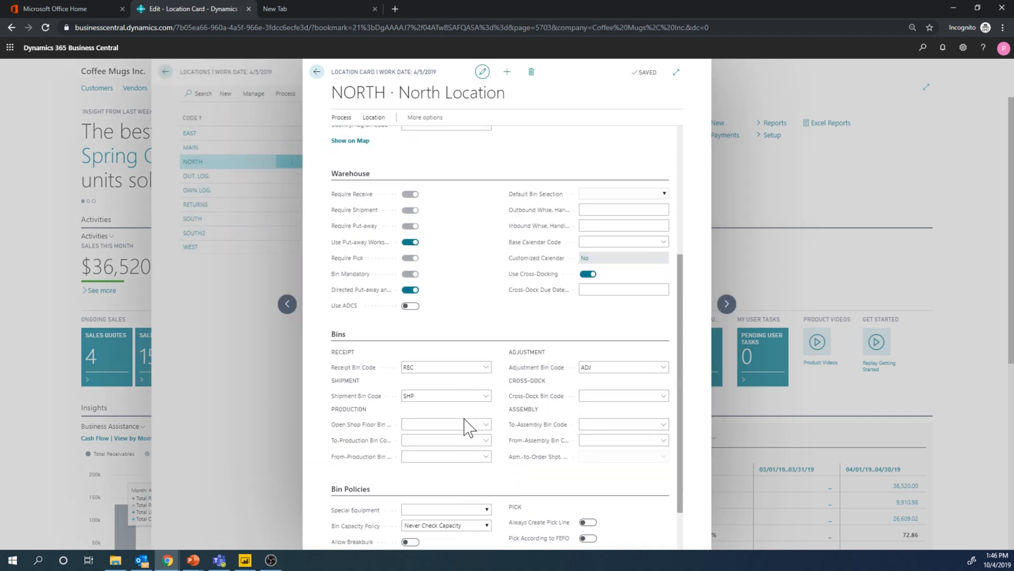
{"action": "left_click", "coordinate": [603, 368]}
{"action": "left_click", "coordinate": [316, 71]}
Step: Return home and reach the Warehouse Physical Inventory Journal for NORTH via Tell Me
{"action": "left_click", "coordinate": [317, 72]}
{"action": "type", "text": "ph"}
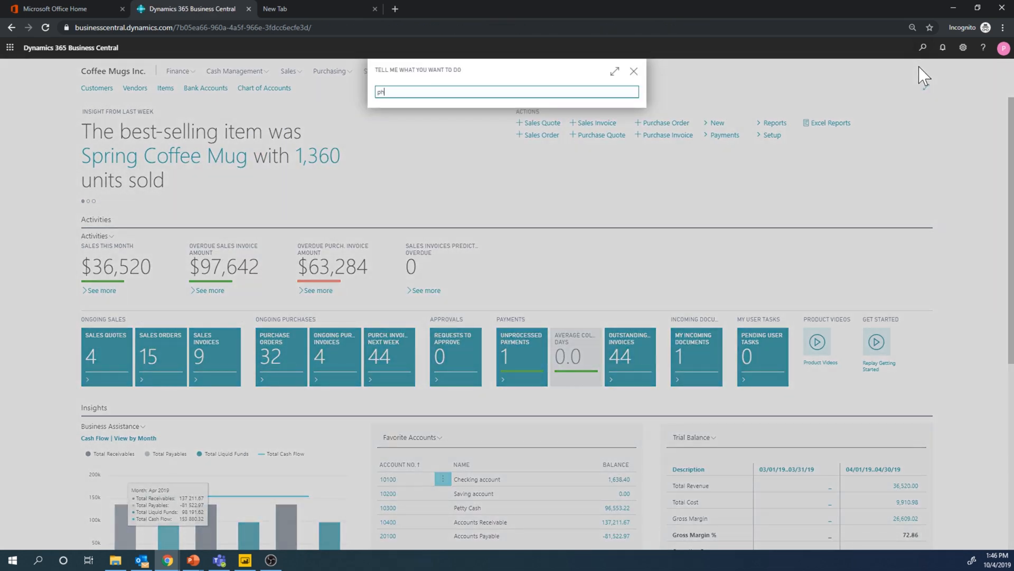
{"action": "type", "text": "yc"}
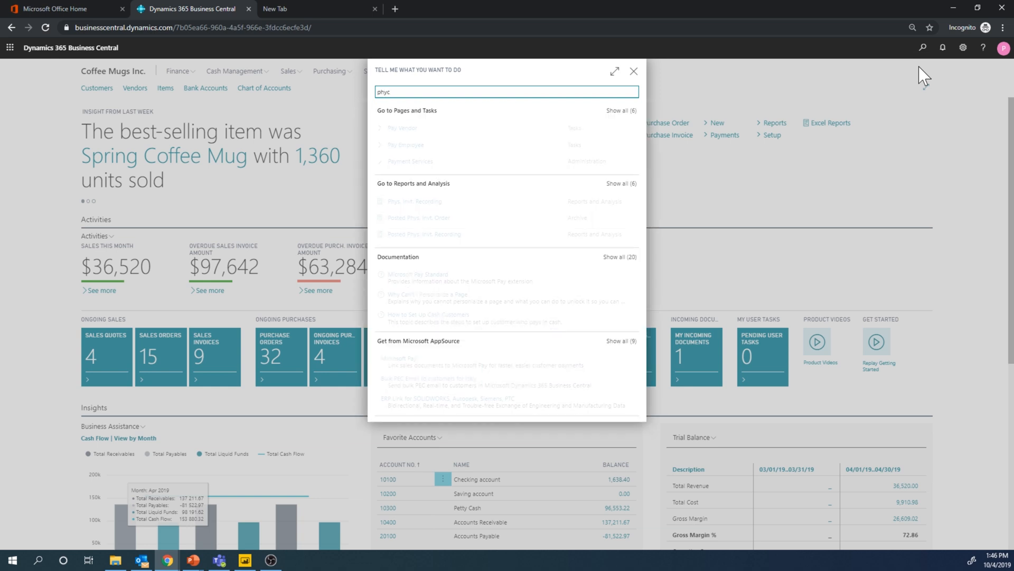
{"action": "key", "text": "BackSpace"}
{"action": "type", "text": "warehouse"}
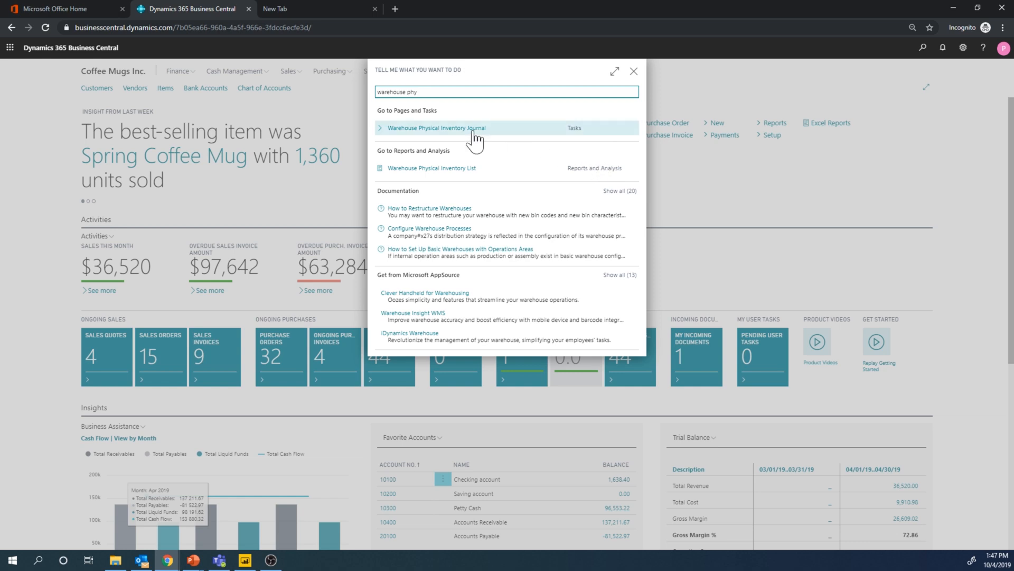
{"action": "left_click", "coordinate": [475, 132]}
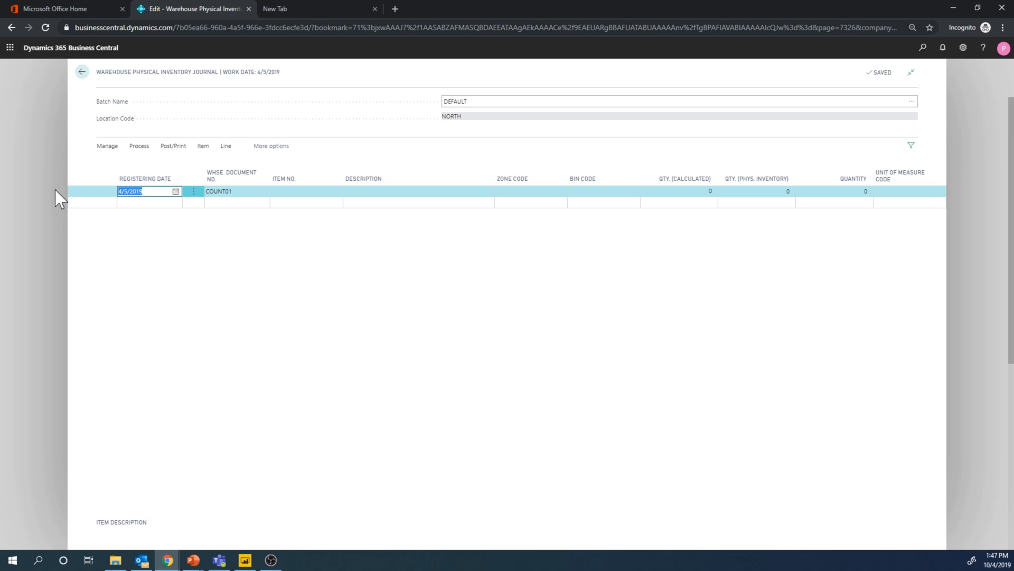
Step: Calculate inventory with Whse. Document No. count01, filling lines for REC, STOF2, STOR1, STOR2, STOR3
{"action": "left_click", "coordinate": [138, 146]}
{"action": "left_click", "coordinate": [137, 163]}
{"action": "left_click", "coordinate": [515, 196]}
{"action": "type", "text": "count01"}
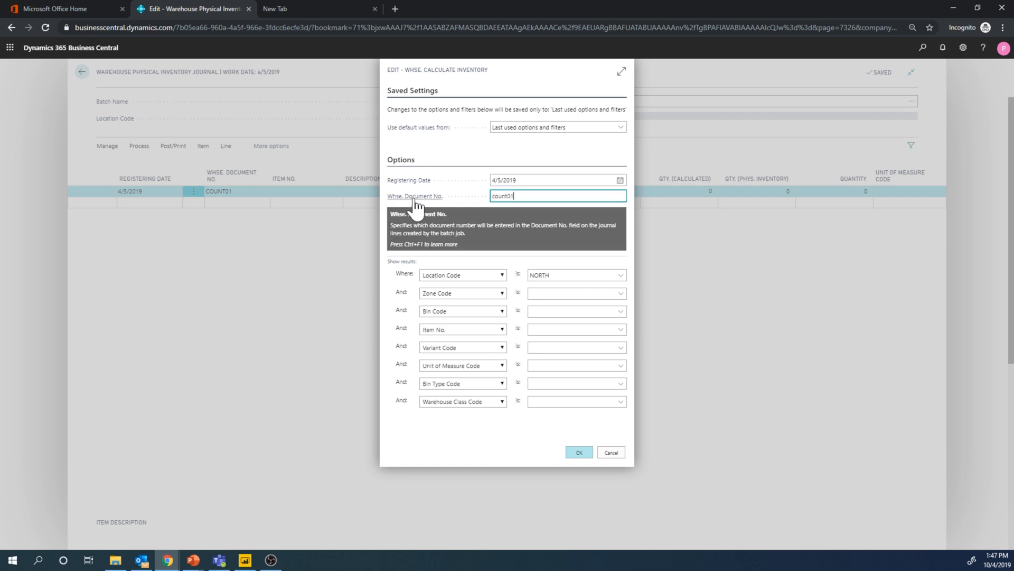
{"action": "left_click", "coordinate": [581, 453]}
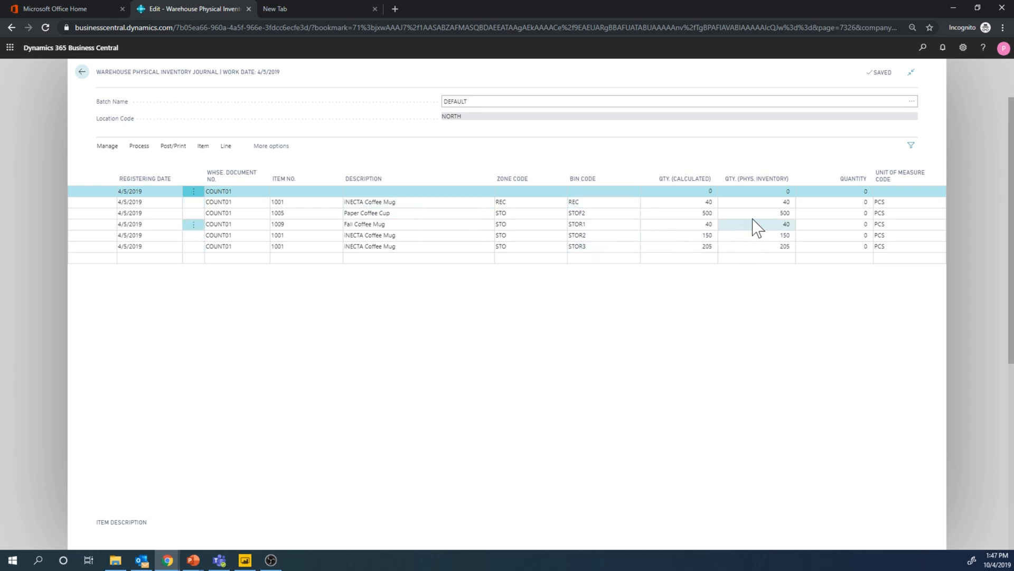
Step: Change the STOR3 line's Qty. (Phys. Inventory) from 205 to 200, giving quantity -5
{"action": "left_click", "coordinate": [757, 246]}
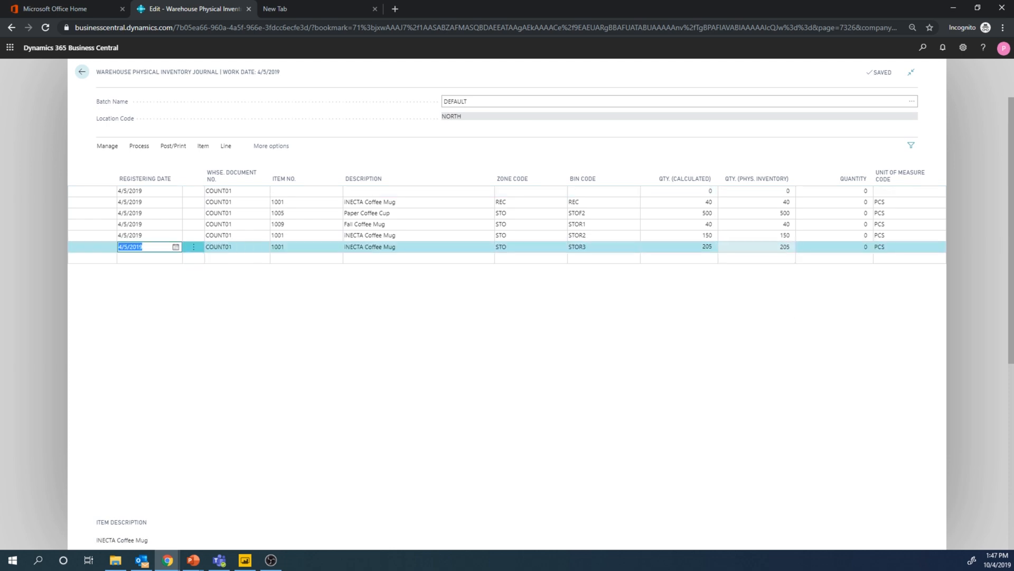
{"action": "left_click", "coordinate": [761, 246]}
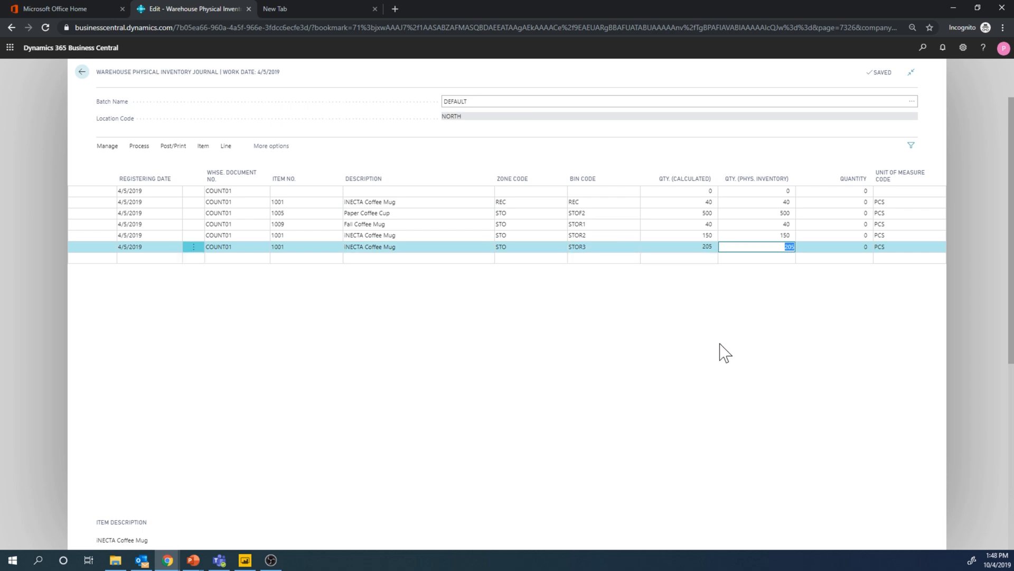
{"action": "type", "text": "200"}
{"action": "key", "text": "Tab"}
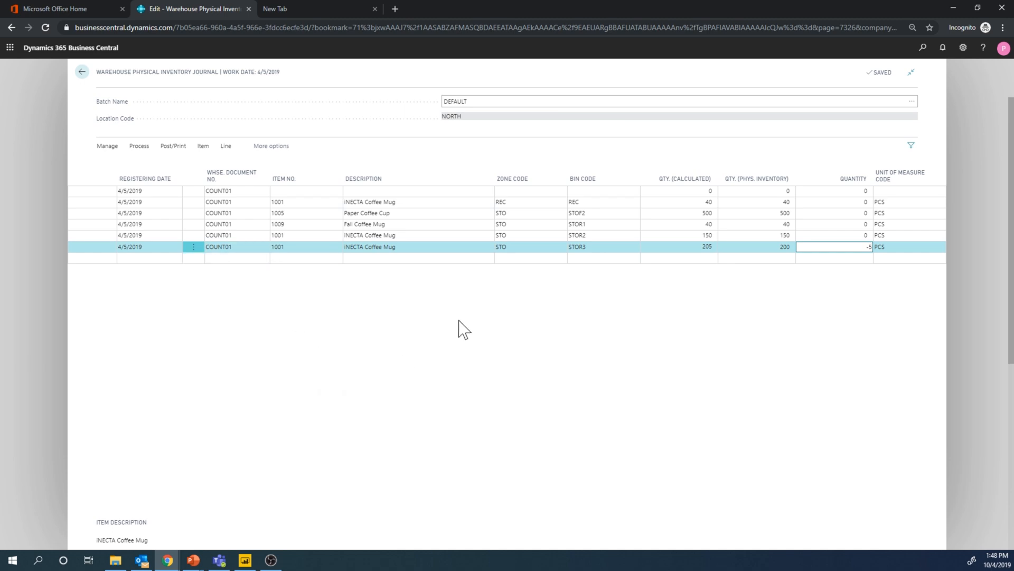
Step: Attempt to register, hit the missing item error, and delete the empty first journal line
{"action": "left_click", "coordinate": [139, 146]}
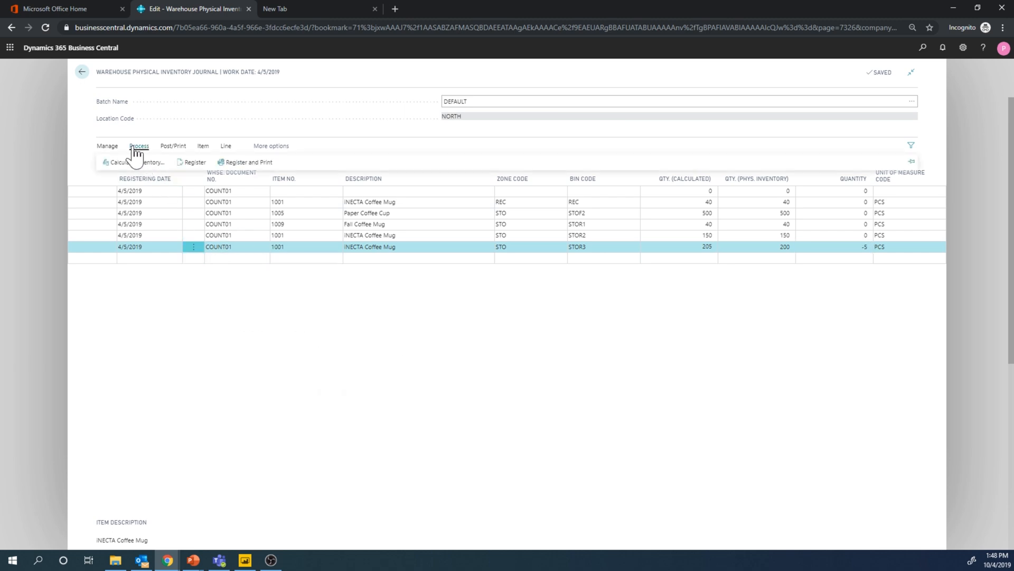
{"action": "left_click", "coordinate": [200, 163]}
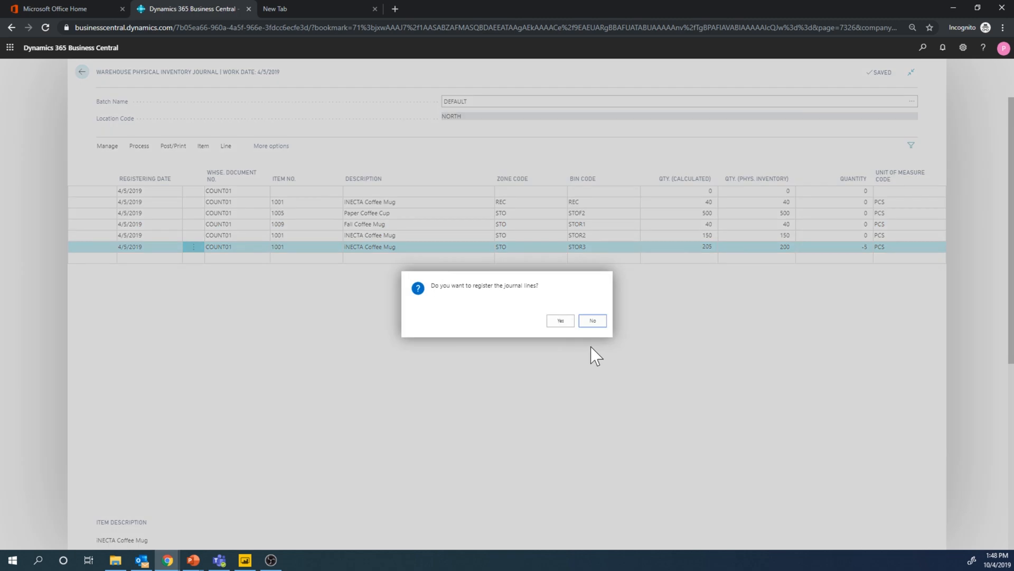
{"action": "left_click", "coordinate": [560, 323]}
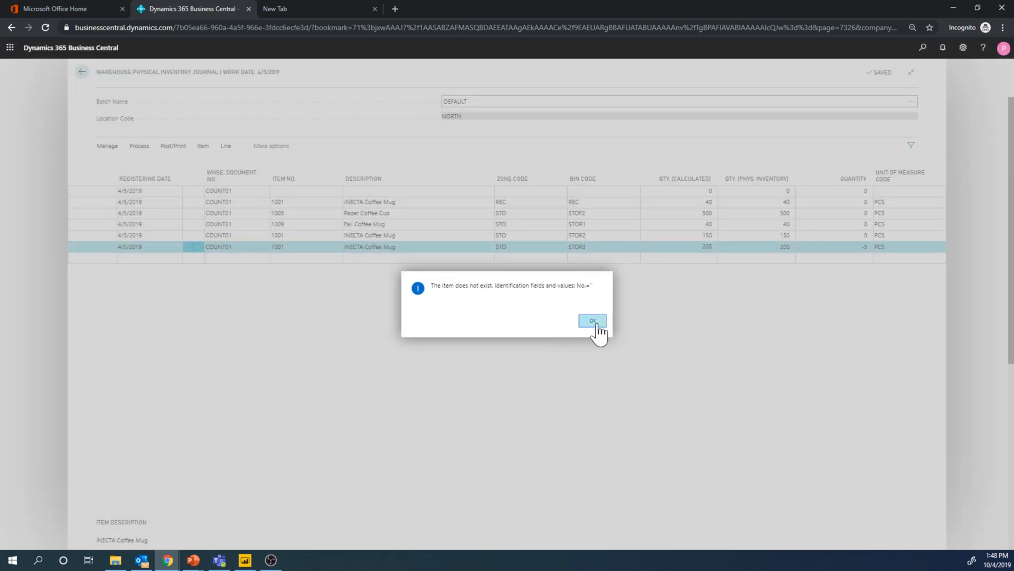
{"action": "left_click", "coordinate": [593, 320]}
{"action": "left_click", "coordinate": [192, 194]}
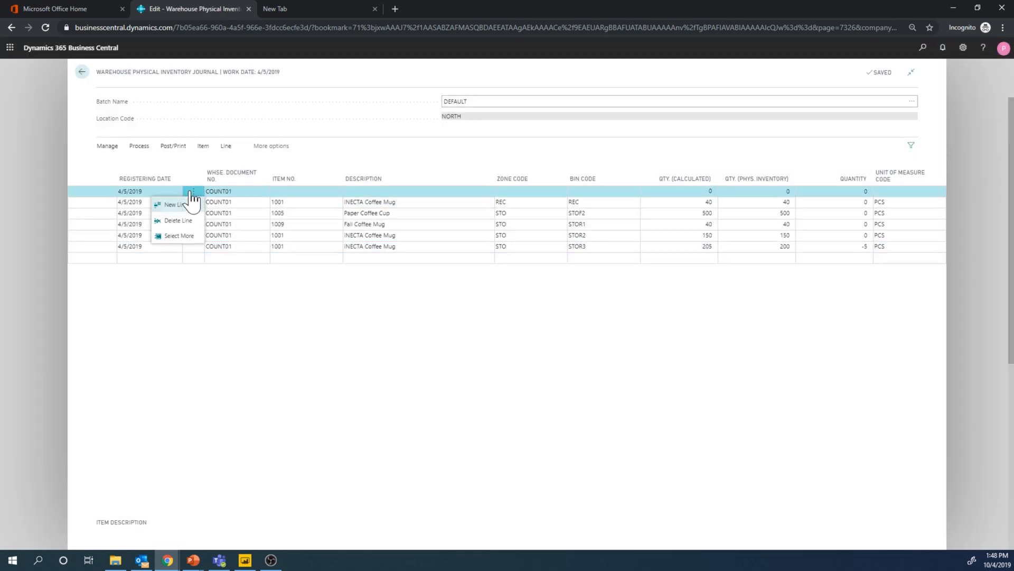
{"action": "left_click", "coordinate": [179, 221]}
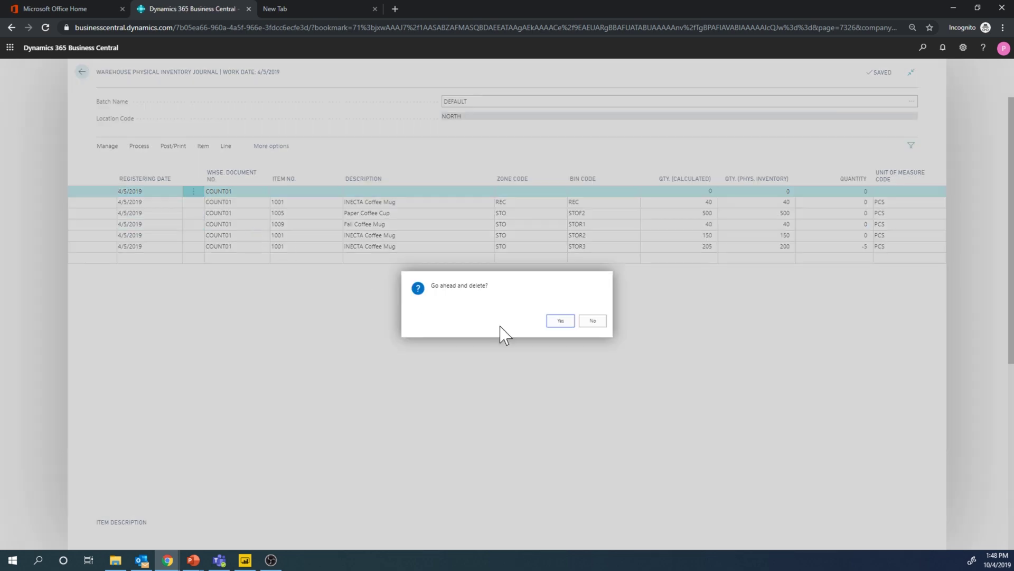
{"action": "left_click", "coordinate": [558, 320]}
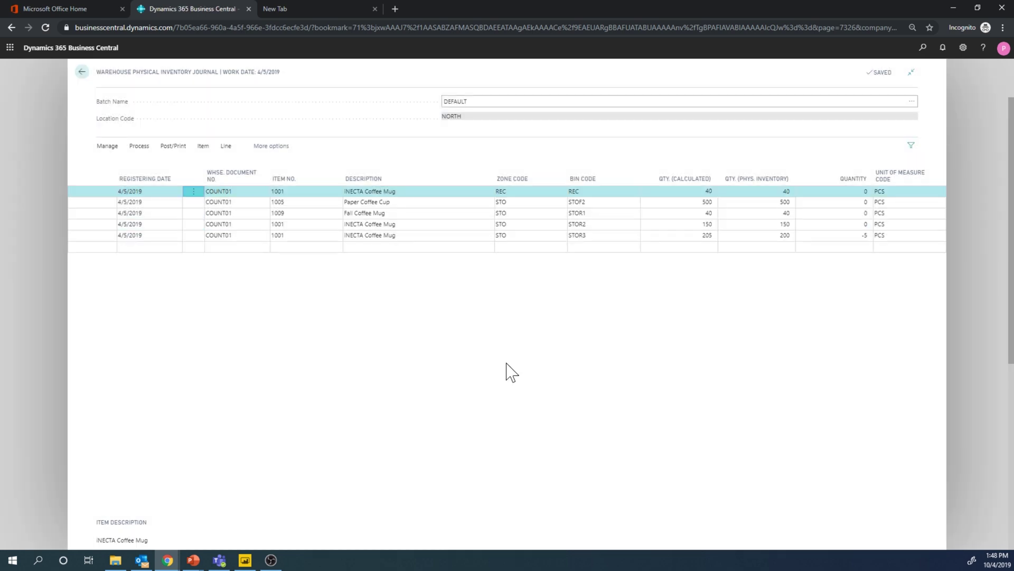
Step: Register the counted journal lines successfully and return to the home dashboard
{"action": "left_click", "coordinate": [139, 146]}
{"action": "left_click", "coordinate": [190, 163]}
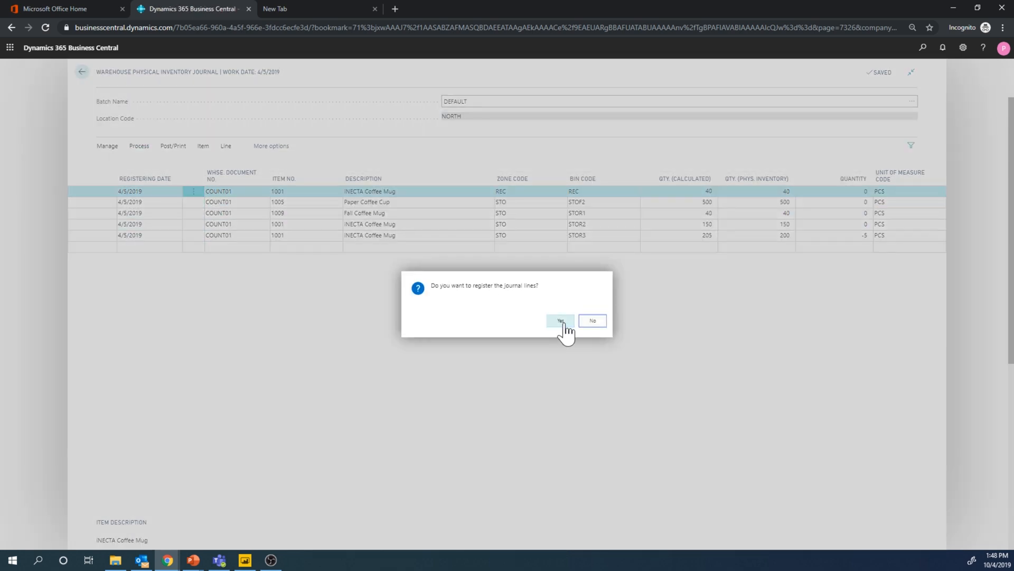
{"action": "left_click", "coordinate": [562, 323]}
{"action": "left_click", "coordinate": [592, 321]}
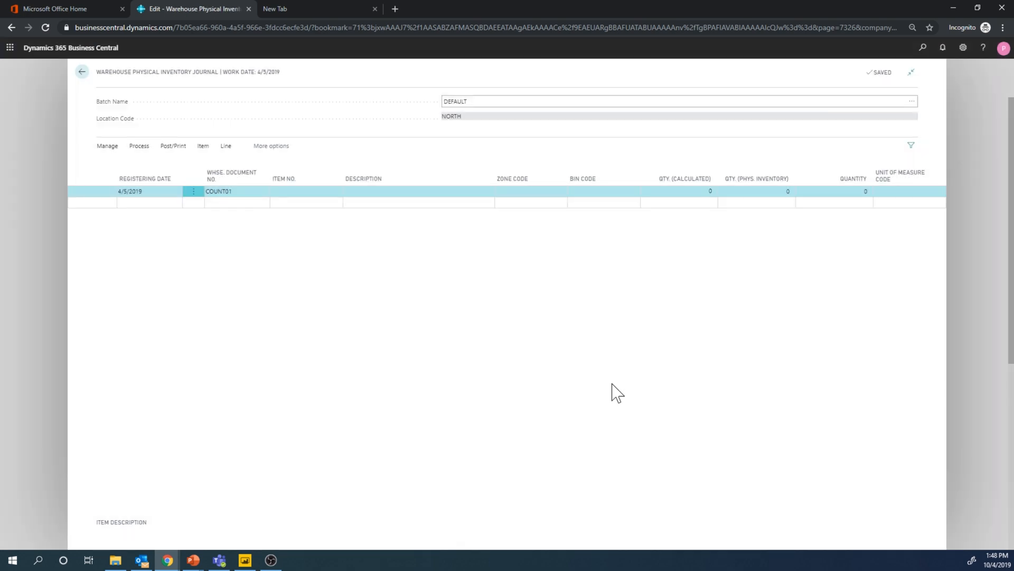
{"action": "left_click", "coordinate": [82, 71]}
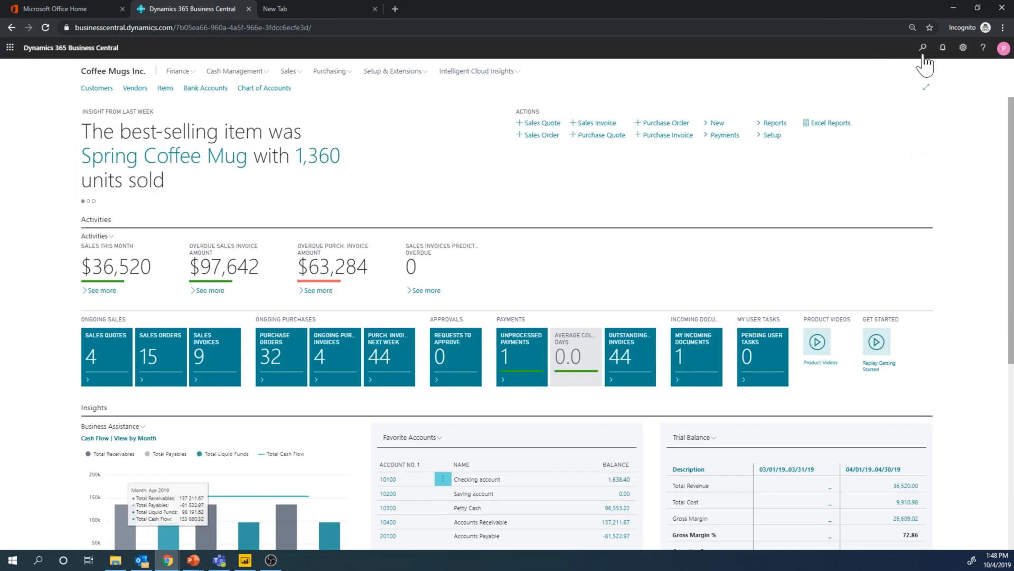
Step: Show Bin Contents via Tell Me, confirming STOR3 at 200 and 5 of item 1001 in ADJ
{"action": "left_click", "coordinate": [922, 54]}
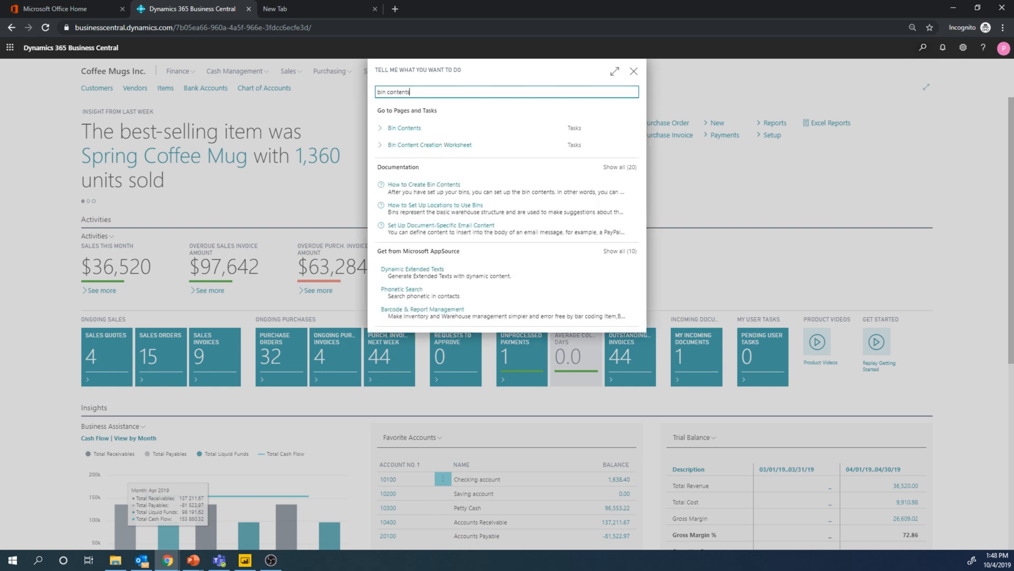
{"action": "left_click", "coordinate": [400, 127]}
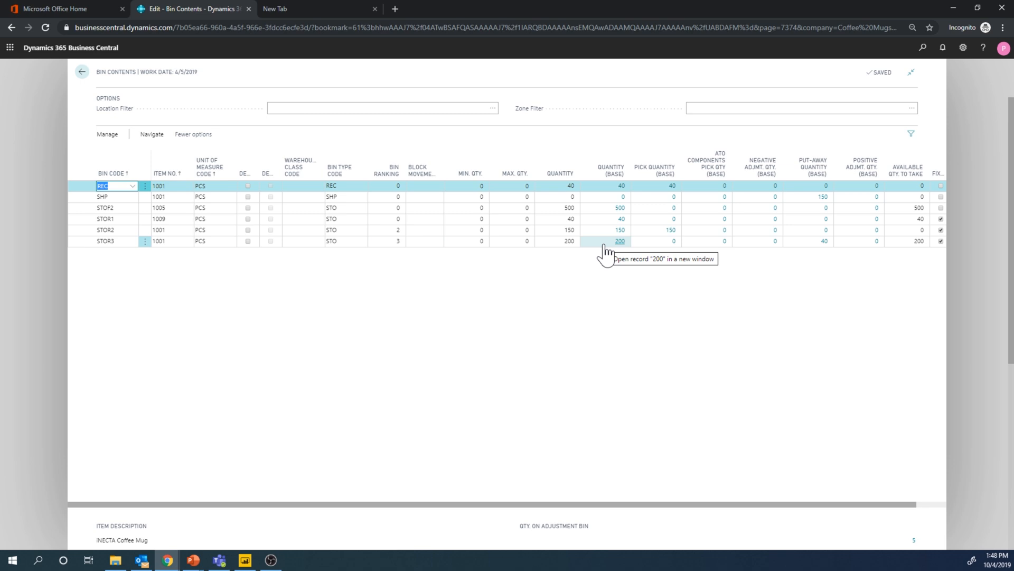
{"action": "left_click", "coordinate": [123, 243]}
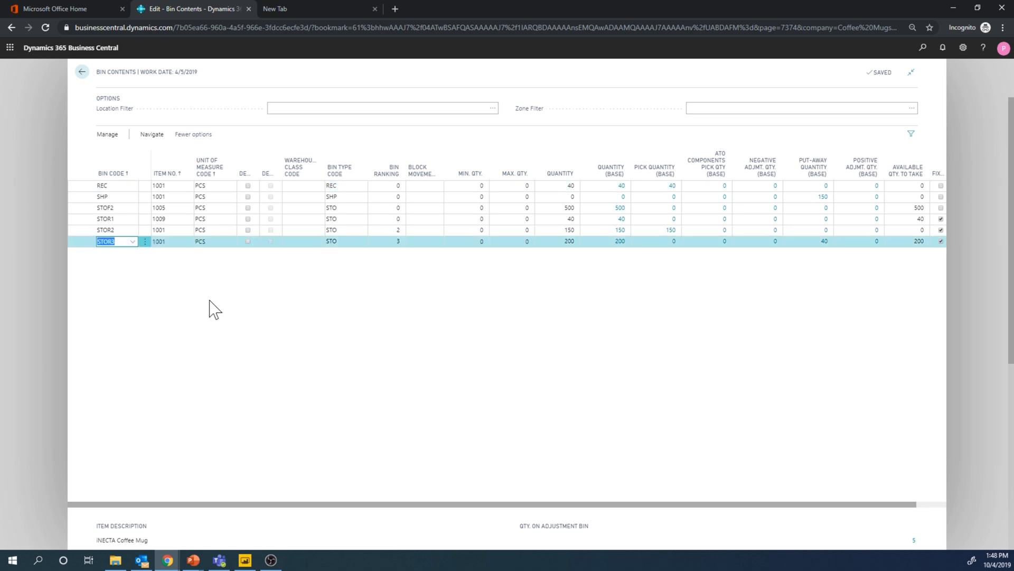